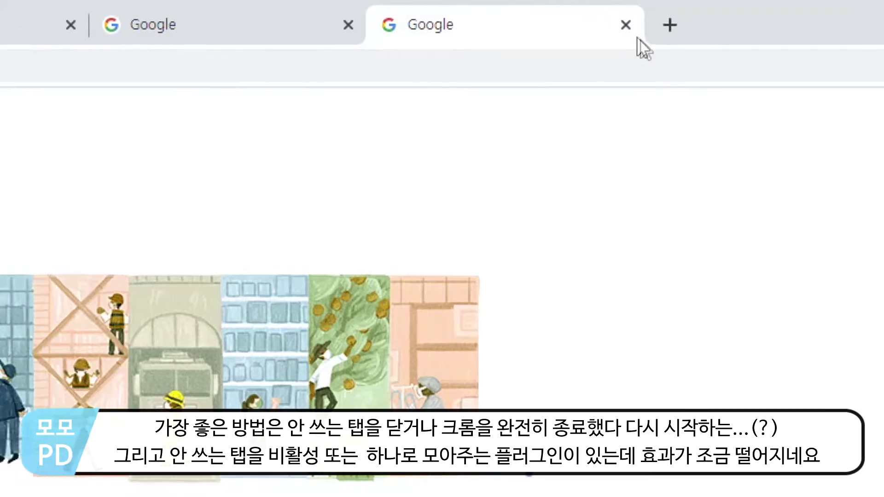
click(561, 26)
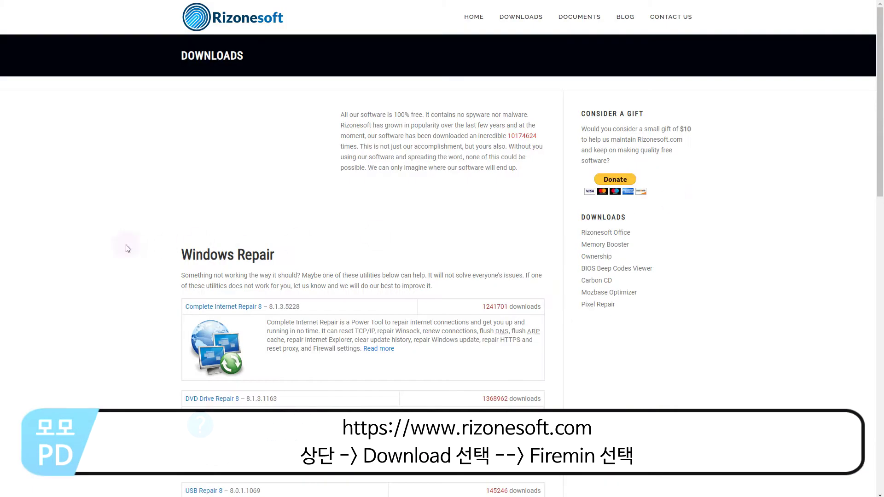
Open the Firemin 8 page from the Optimization section of the Rizonesoft downloads and go down to its Windows download.
scroll(128, 249, down, 5)
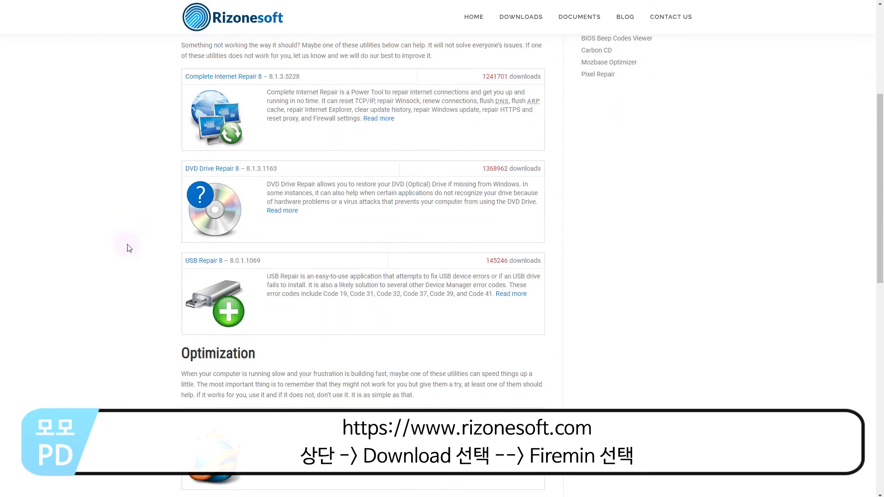
scroll(131, 248, down, 3)
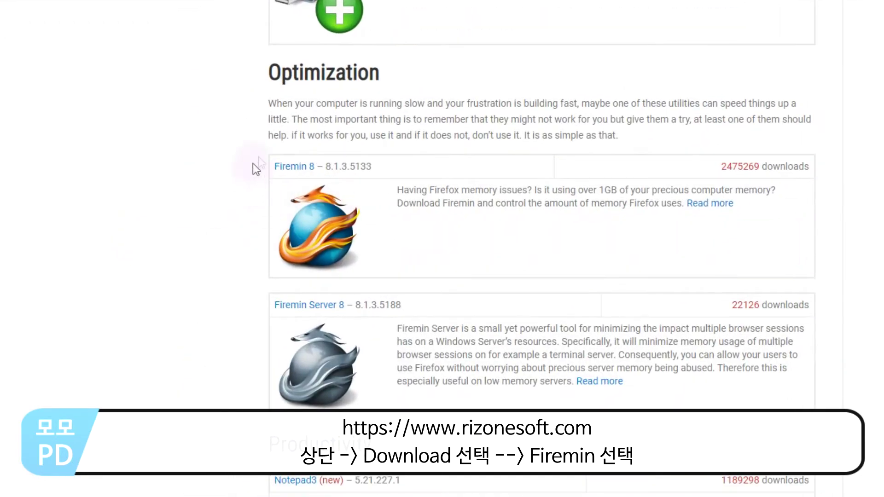
click(295, 168)
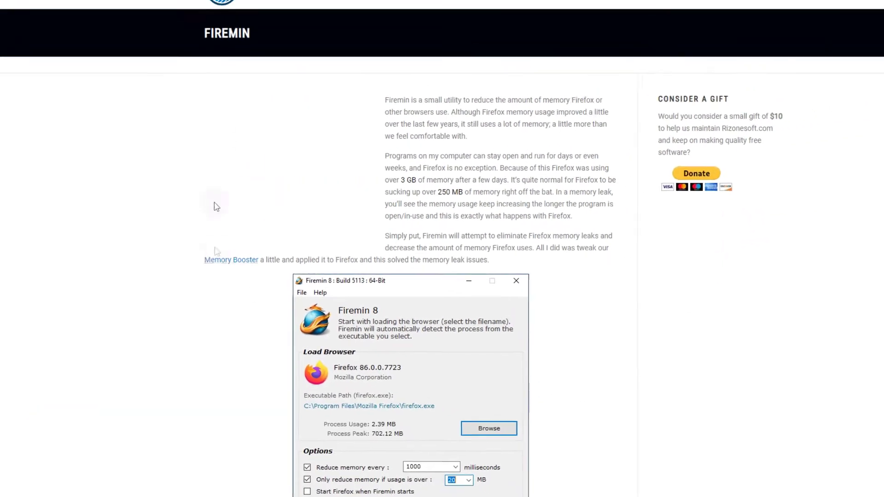
scroll(534, 238, down, 12)
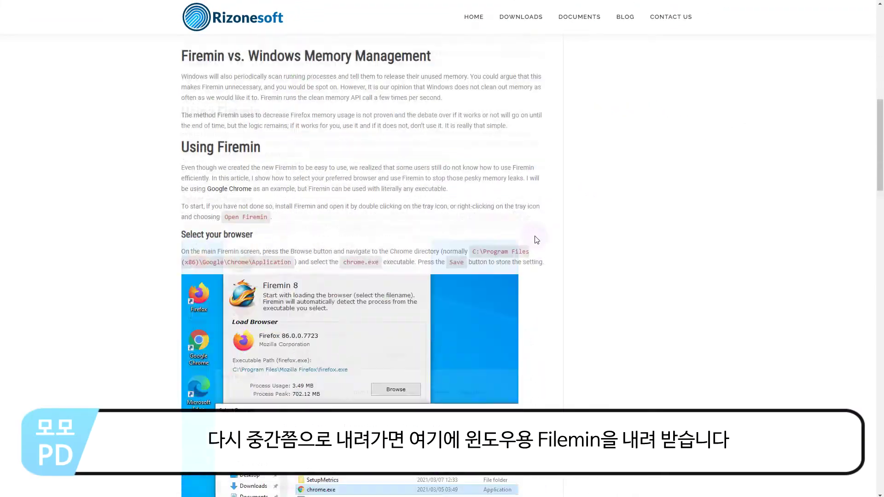
scroll(537, 240, down, 15)
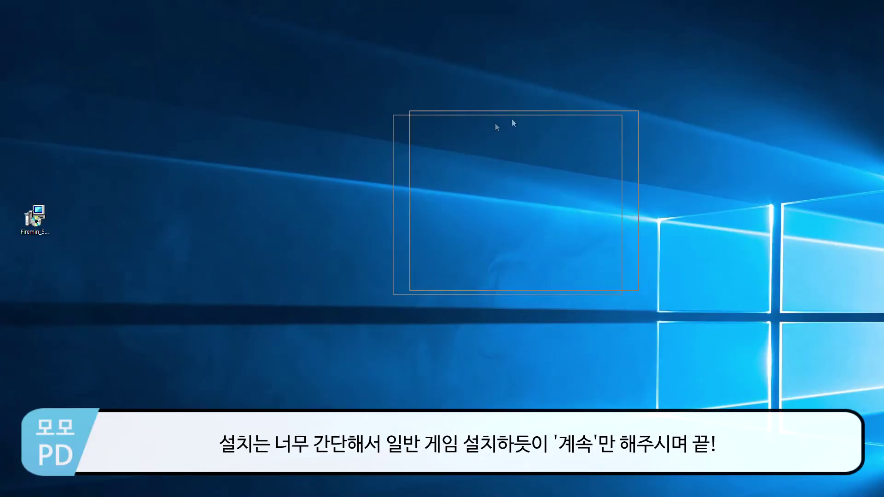
Install Firemin with the Start Menu shortcut option and place the Firemin shortcut in the middle of the desktop.
click(577, 277)
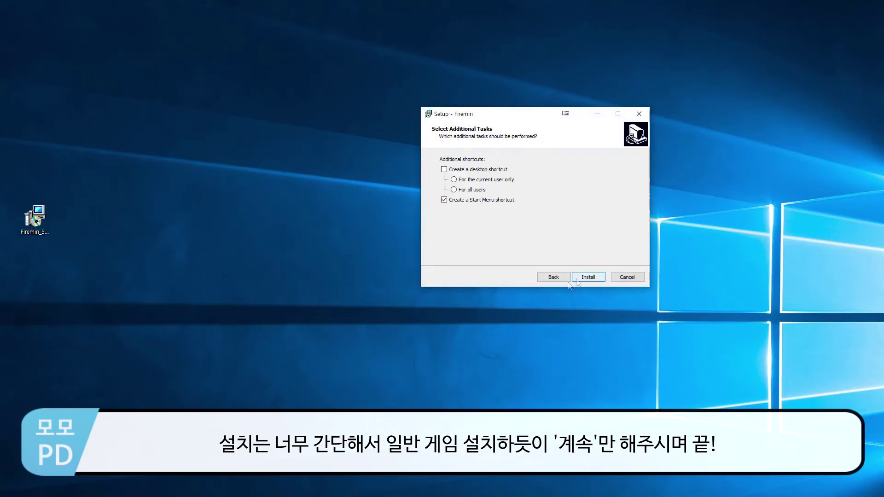
key(Return)
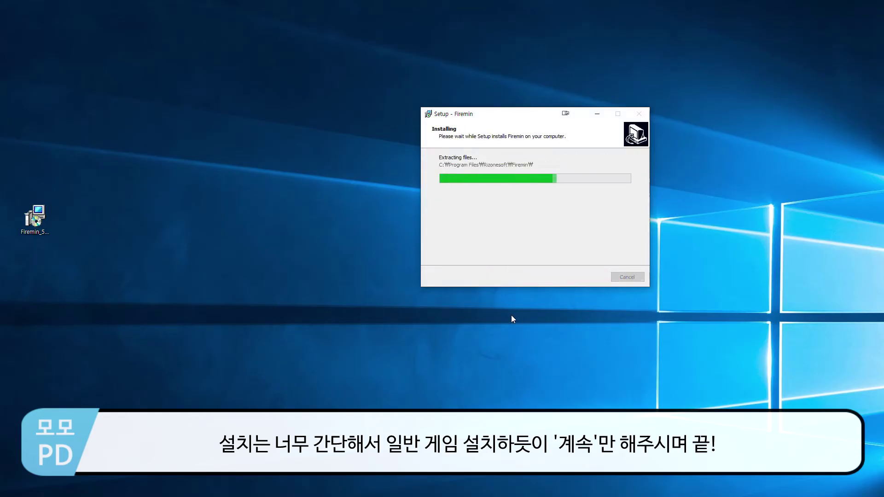
key(Return)
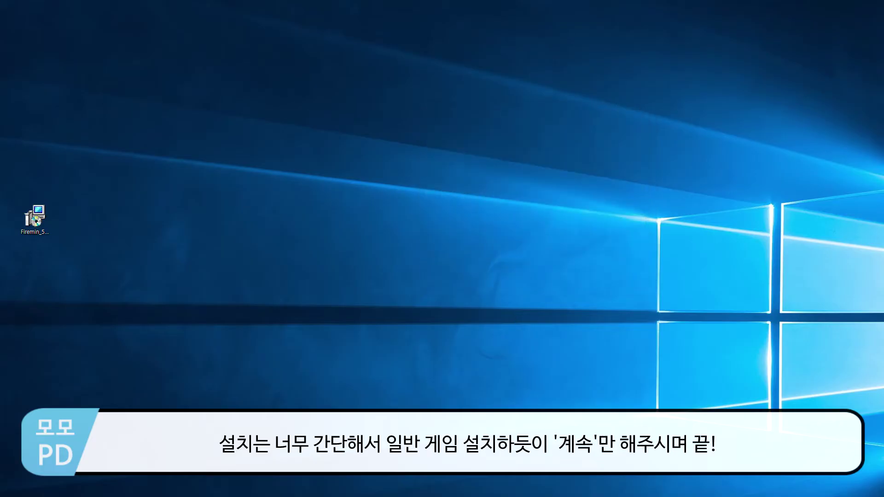
drag(74, 384, 382, 210)
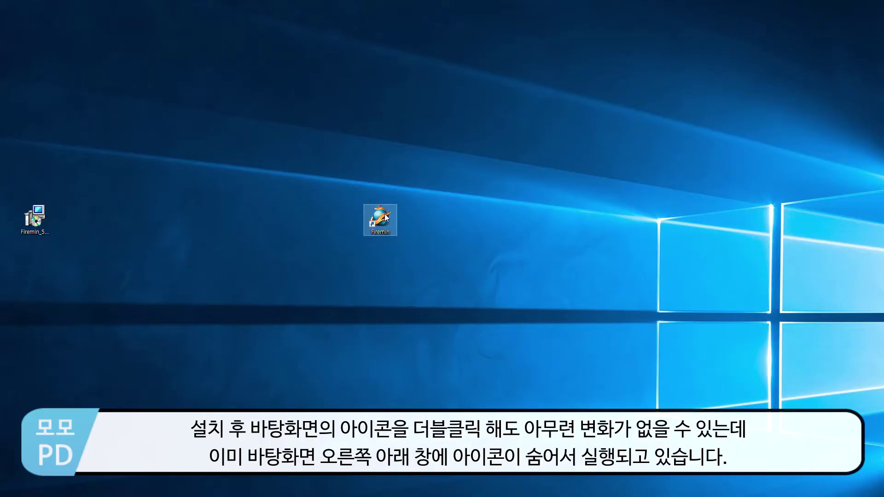
Open Firemin, save 한국어 - Korean as the language in its preferences and close the program so it can restart.
click(632, 291)
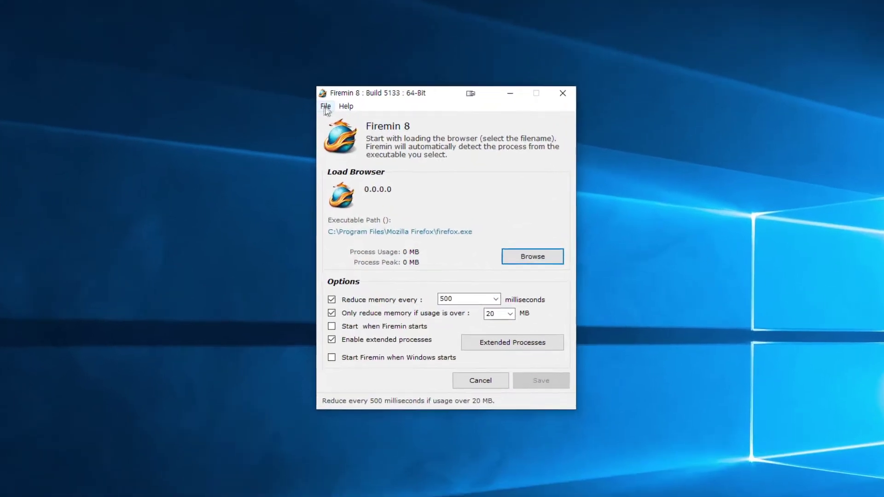
click(318, 133)
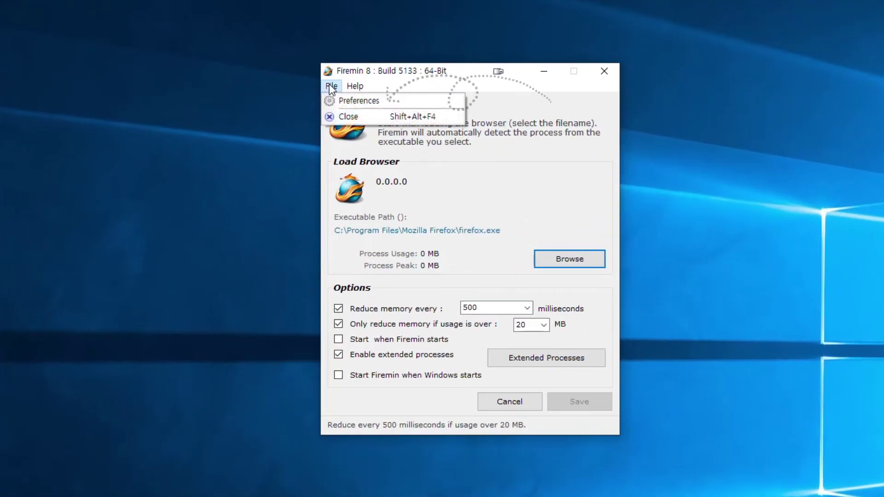
click(353, 101)
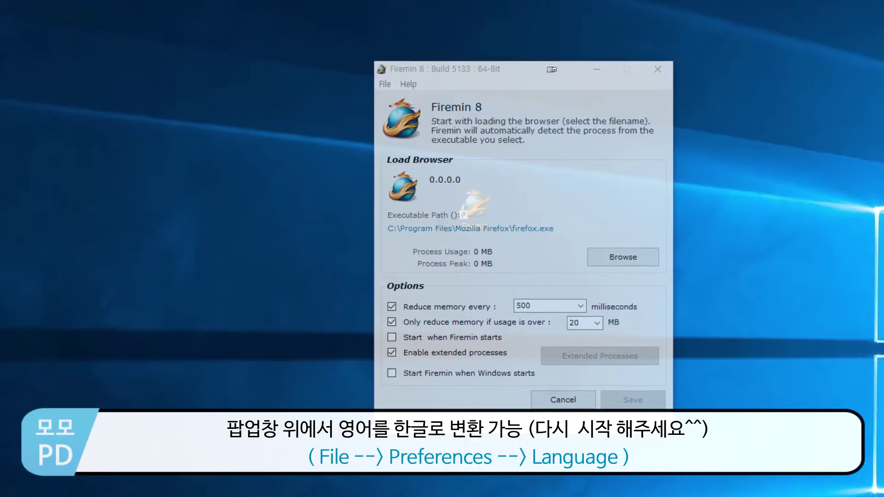
drag(549, 107, 275, 86)
click(257, 102)
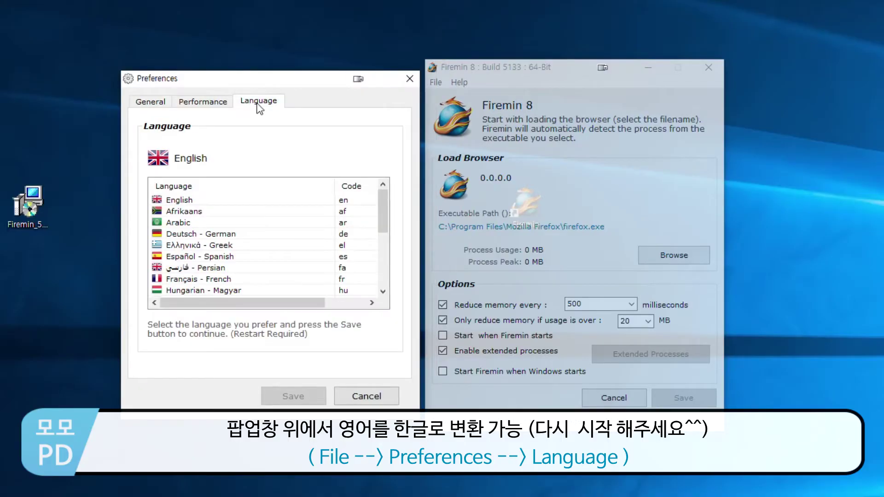
drag(381, 220, 382, 245)
click(239, 245)
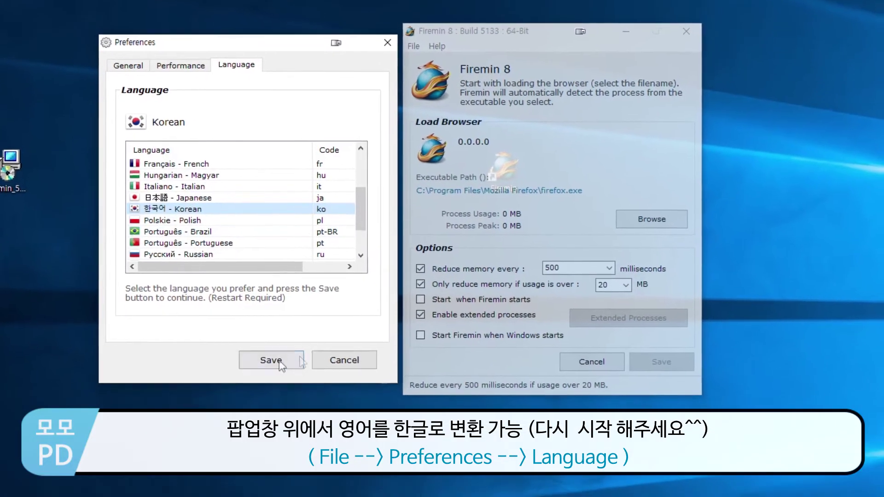
click(270, 349)
click(657, 329)
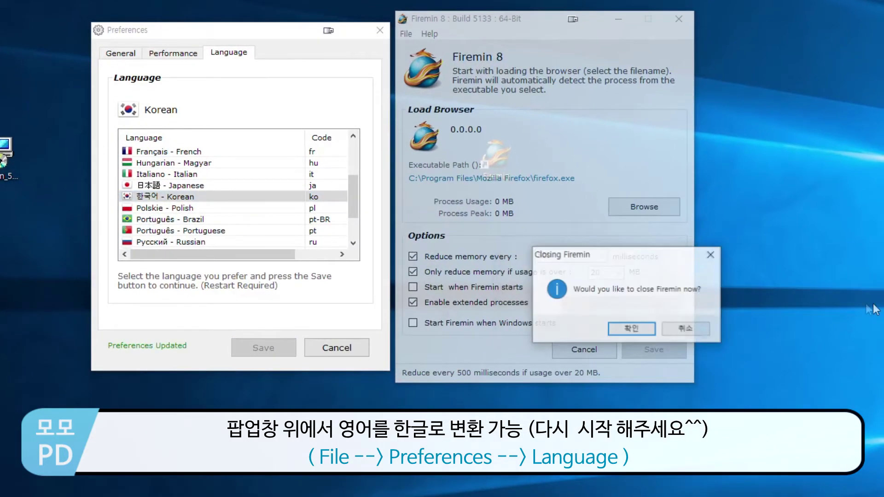
click(558, 332)
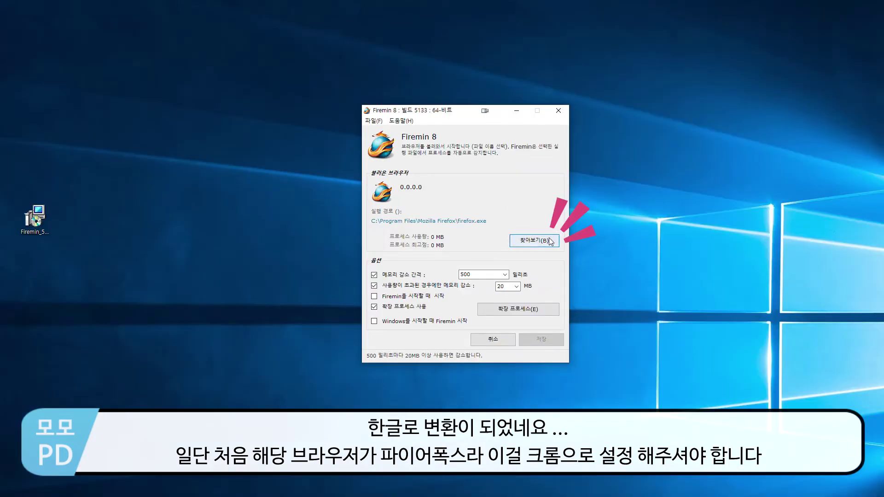
Load chrome.exe from C:\Program Files (x86)\Google\Chrome\Application as the browser Firemin manages.
click(535, 240)
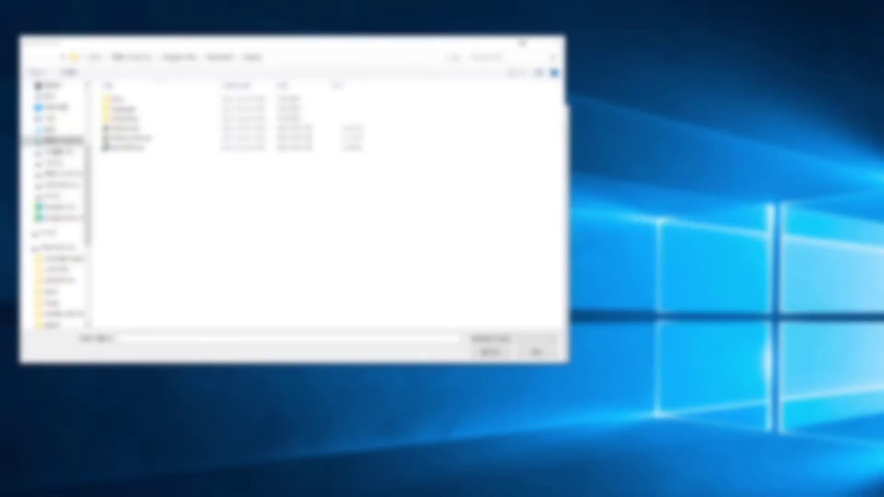
click(70, 141)
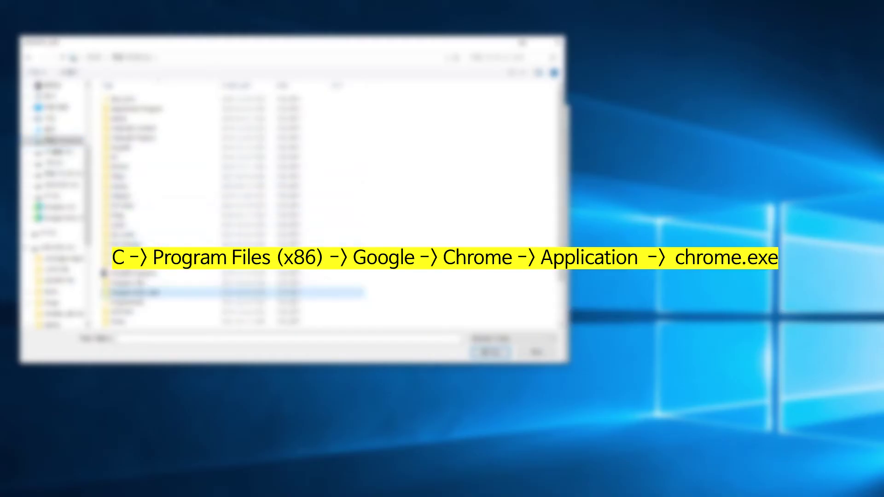
double_click(131, 293)
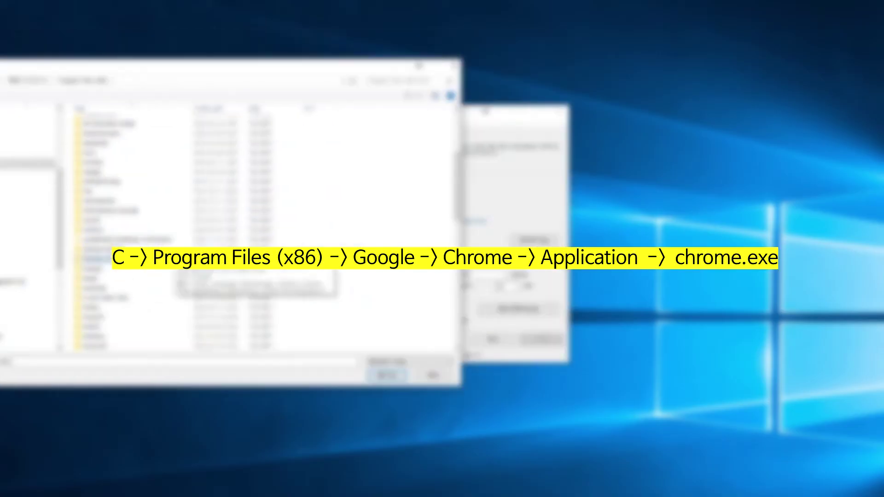
double_click(92, 172)
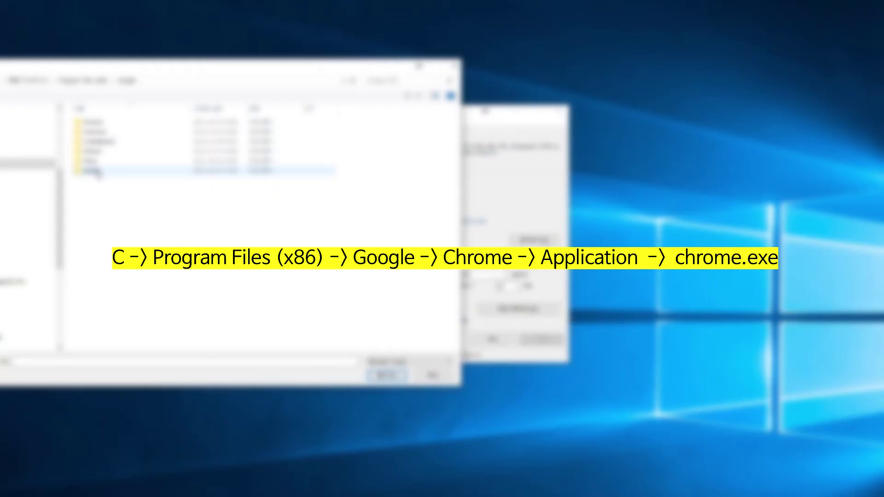
double_click(92, 122)
double_click(102, 129)
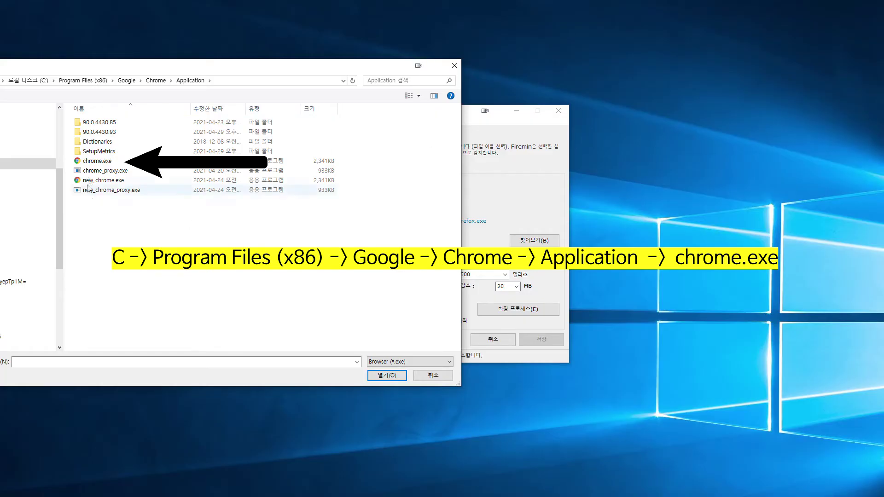
click(97, 161)
click(381, 376)
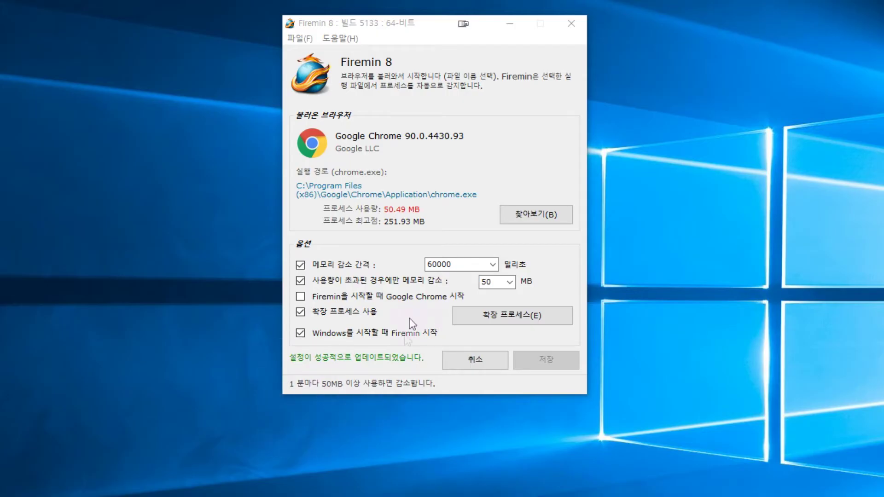
Set the memory reduction interval to 3000 milliseconds.
click(492, 265)
click(493, 264)
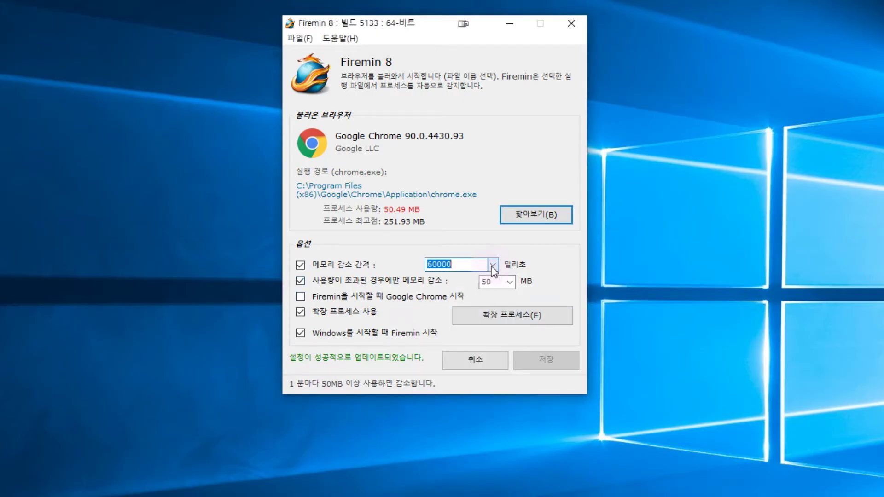
click(492, 266)
click(450, 322)
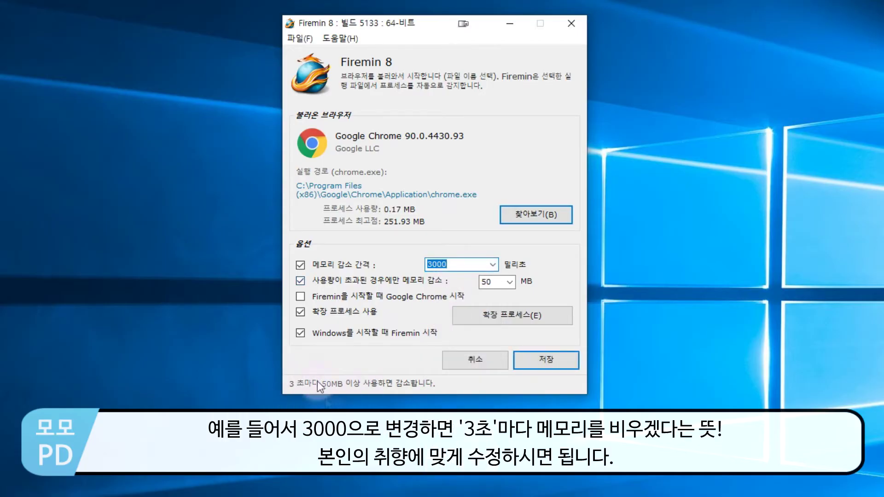
Set the memory reduction interval to 60000 milliseconds and the usage threshold to 50 MB, and save the settings.
click(493, 265)
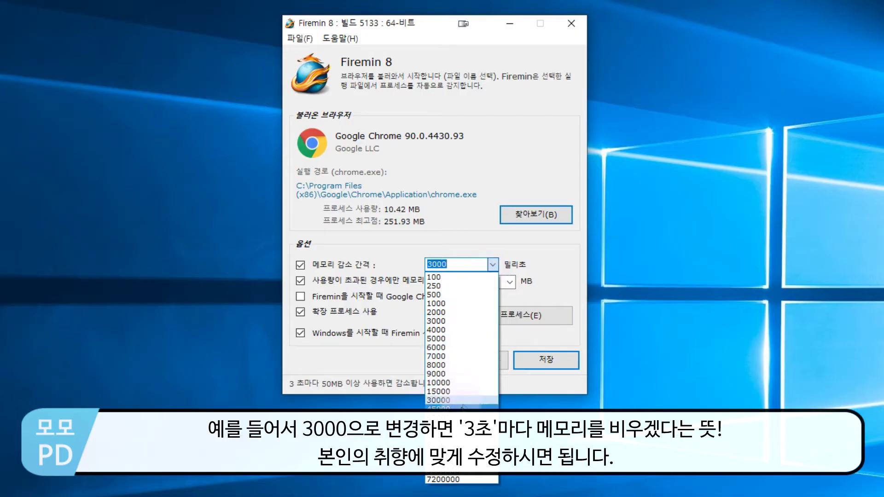
click(458, 418)
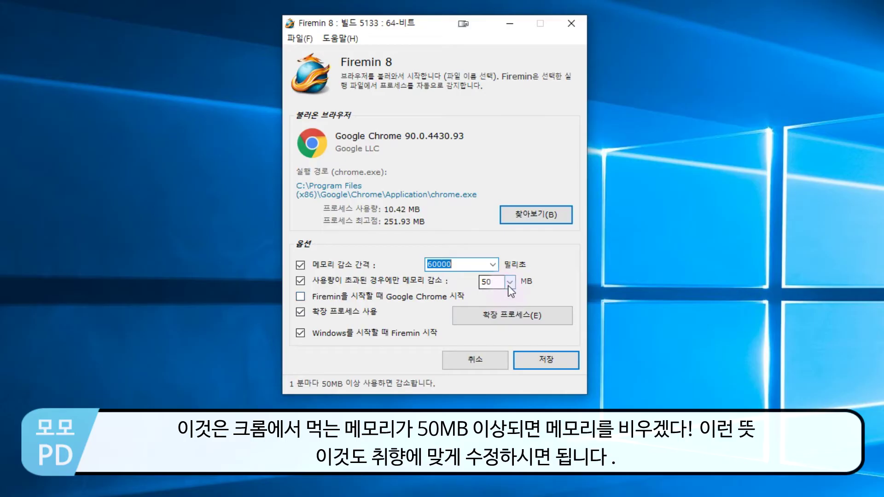
click(509, 284)
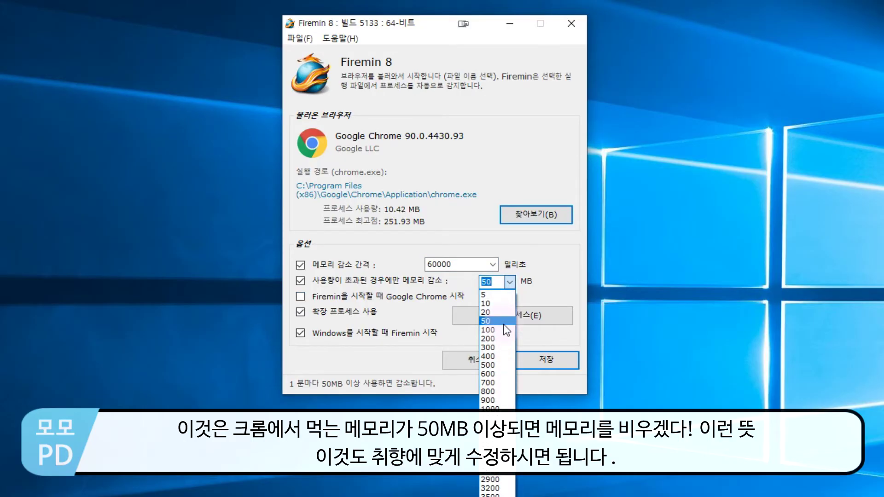
click(504, 323)
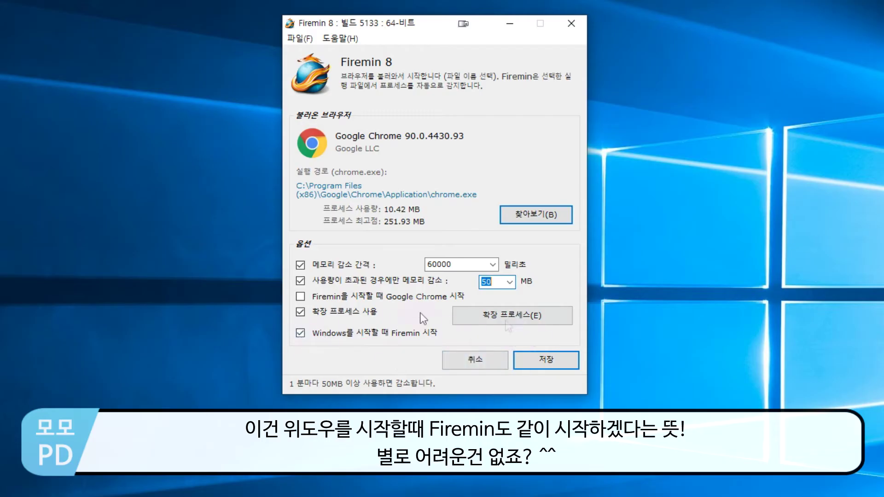
click(550, 362)
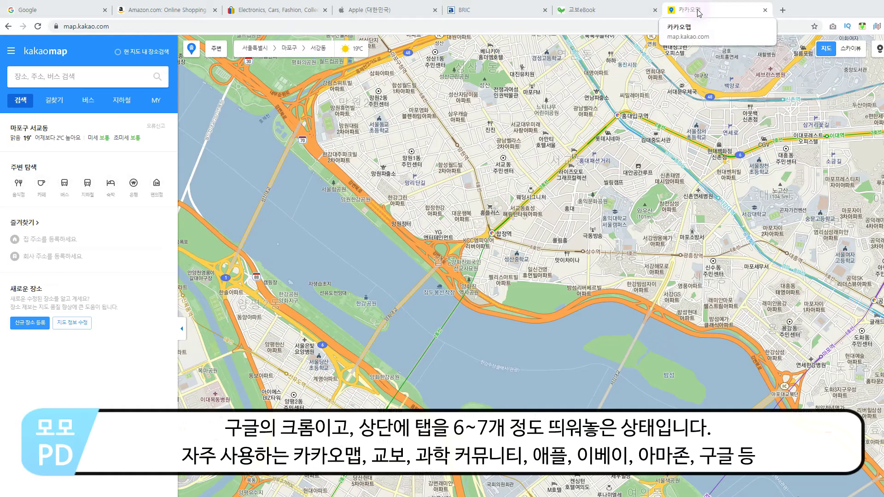
Switch to Chrome and look through the open Kyobo eBook, BRIC, Apple, eBay, Amazon and Google tabs.
click(615, 12)
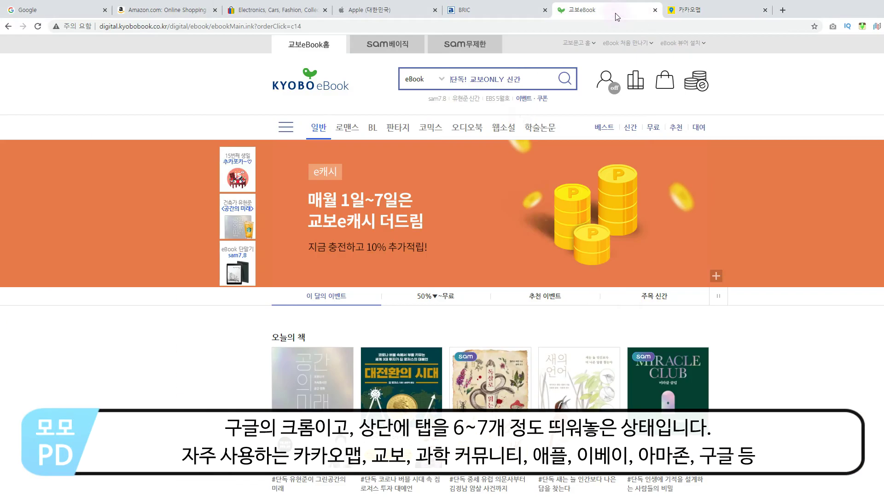
click(489, 11)
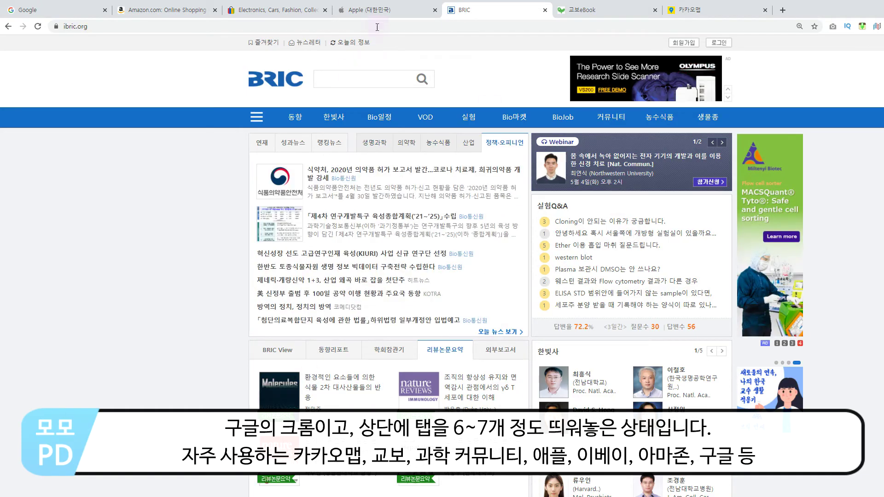
click(386, 13)
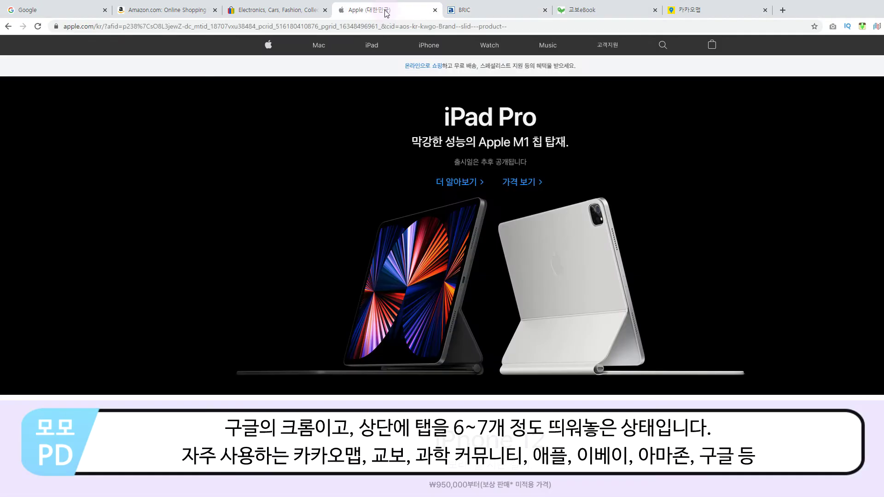
click(270, 14)
click(178, 13)
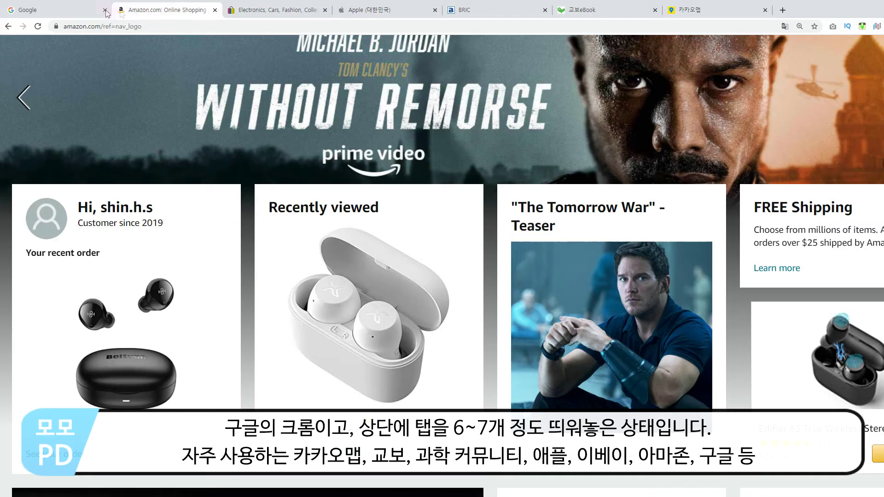
click(72, 13)
click(583, 13)
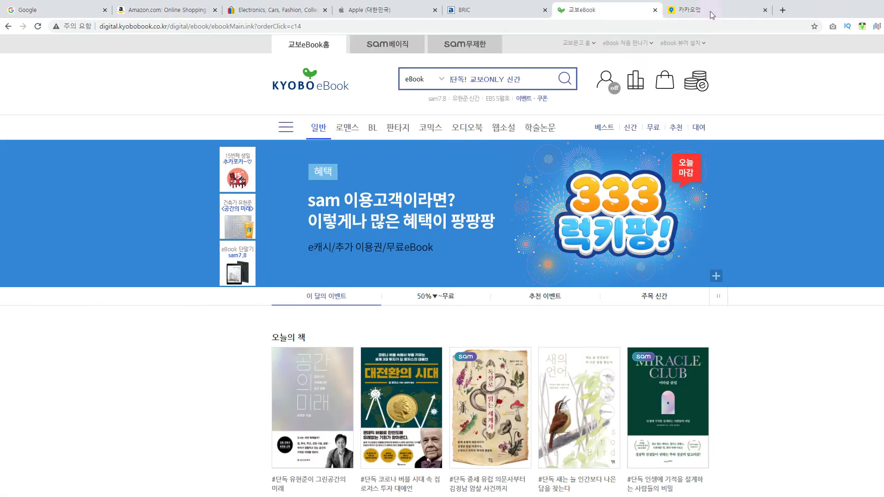
Bring up the KakaoMap page in Chrome and pan the map northeast several times to load Chrome's memory.
click(706, 15)
click(606, 12)
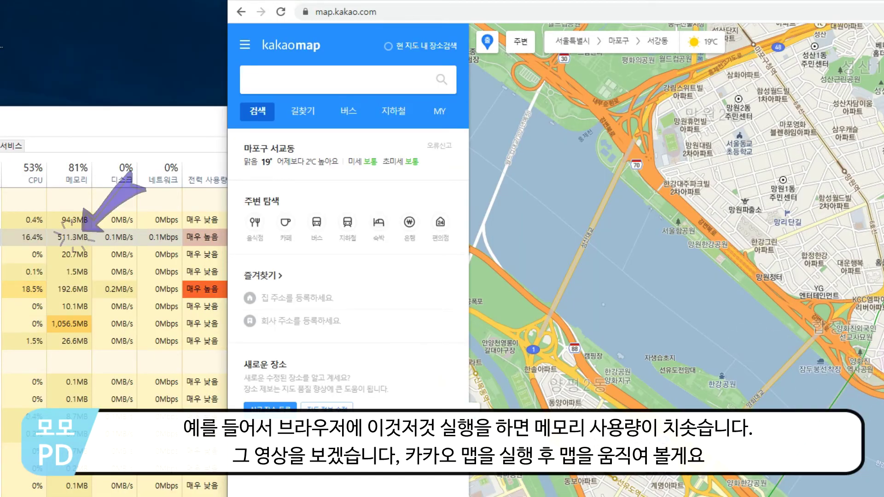
drag(829, 383, 728, 475)
drag(831, 323, 714, 473)
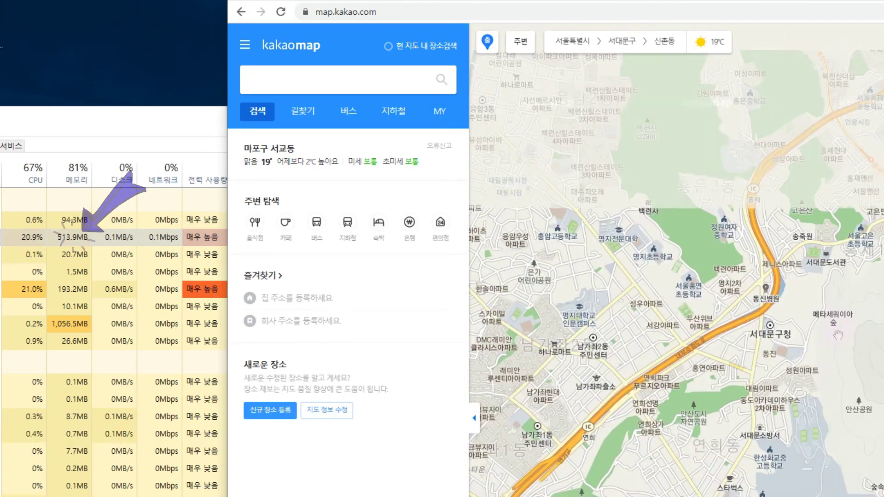
drag(744, 261, 688, 389)
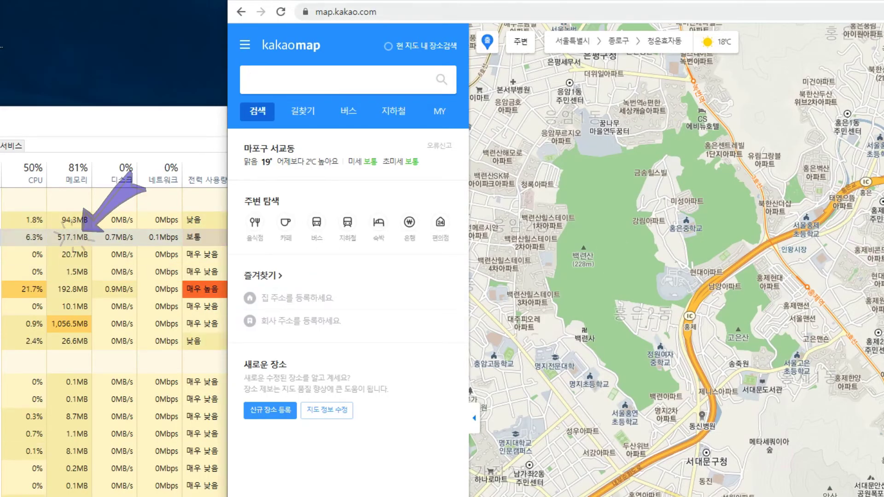
Switch through the other open Chrome tabs, including Kyobo eBook and Amazon, to compare Chrome's memory usage in Task Manager.
key(ctrl+Tab)
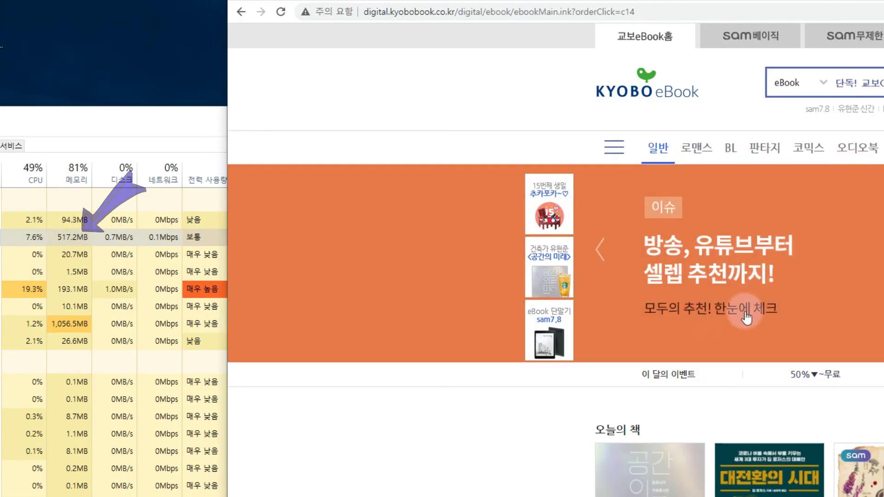
click(670, 483)
click(483, 2)
key(ctrl+Tab)
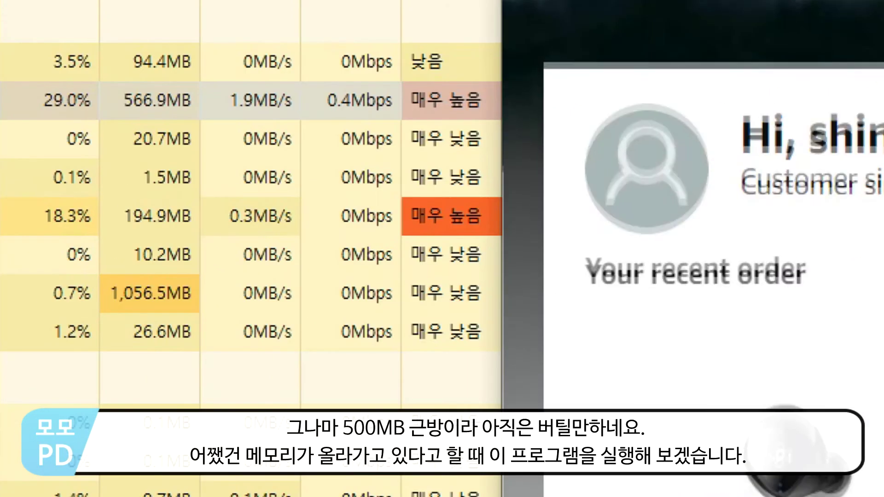
scroll(691, 208, down, 3)
key(ctrl+Tab)
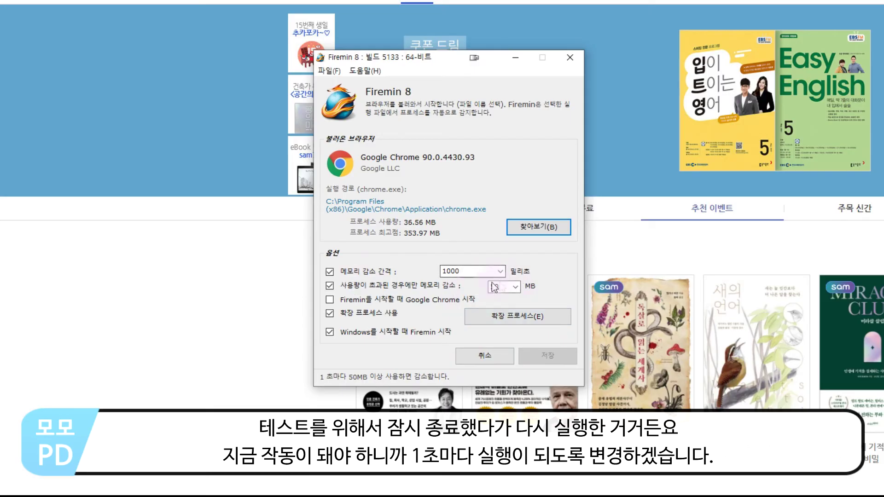
Set Firemin's memory reduction interval to 1000 milliseconds and move its window aside, clear of the page's centre.
click(501, 272)
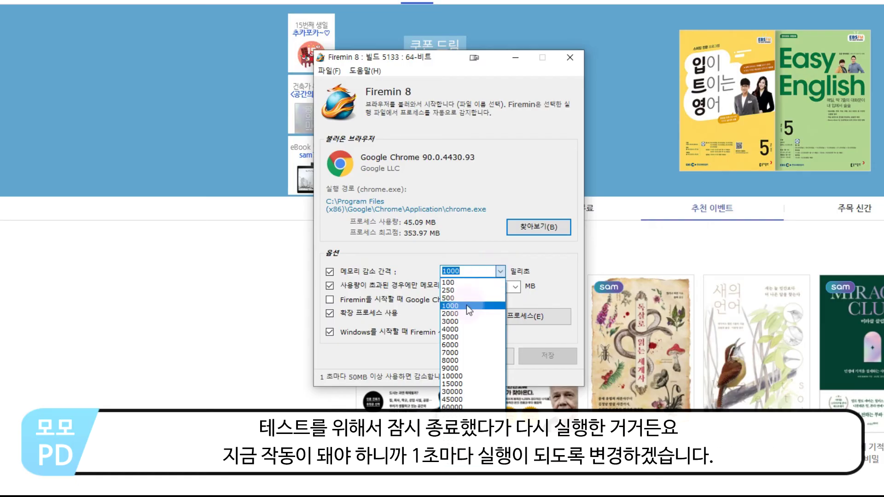
click(466, 305)
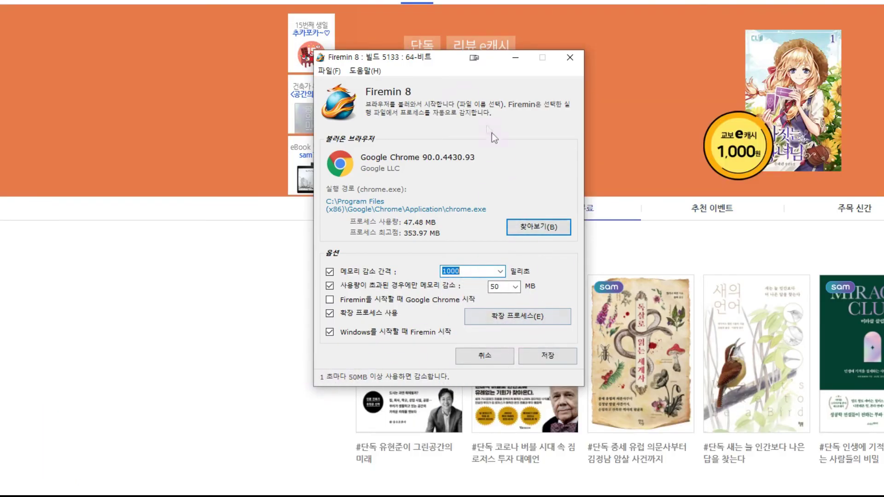
drag(436, 59, 805, 49)
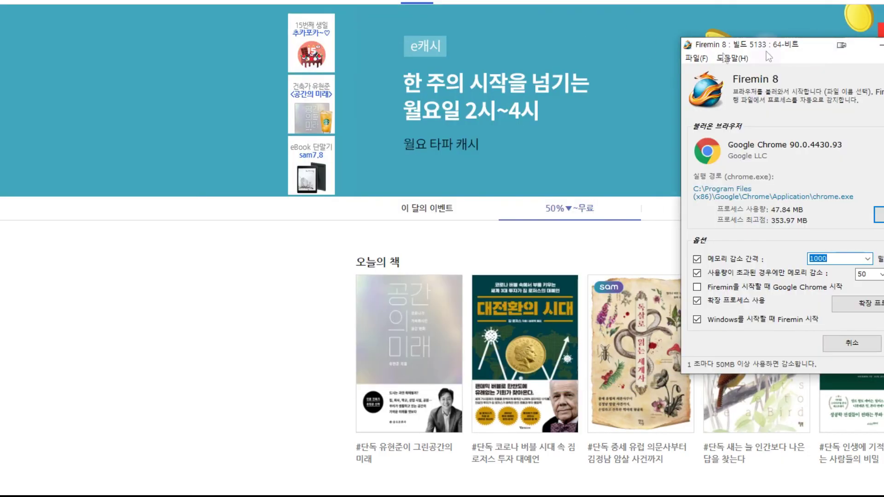